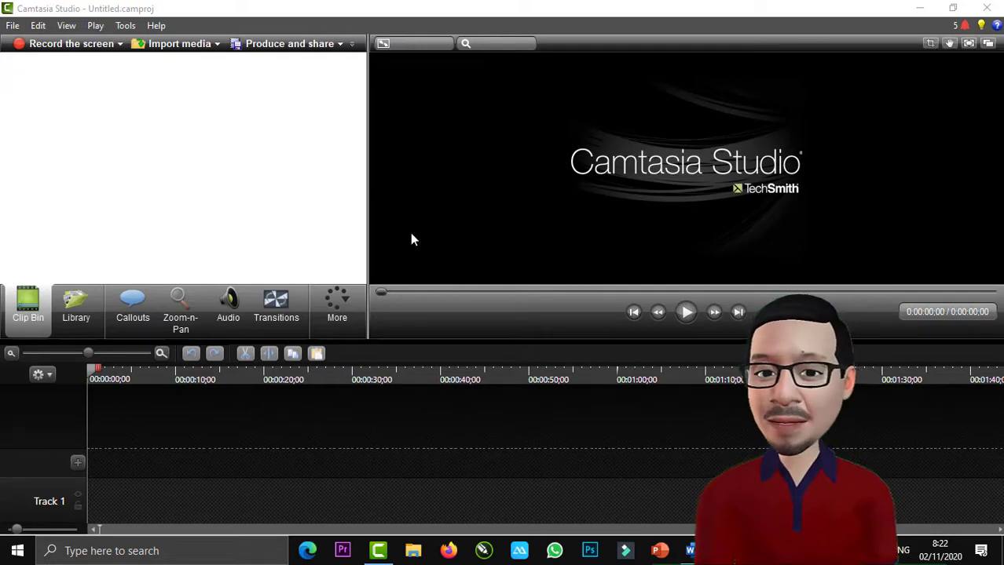
Import the video SVID_20201027_132036_1 from the Videos folder and place it at the start of Track 2.
right_click(83, 93)
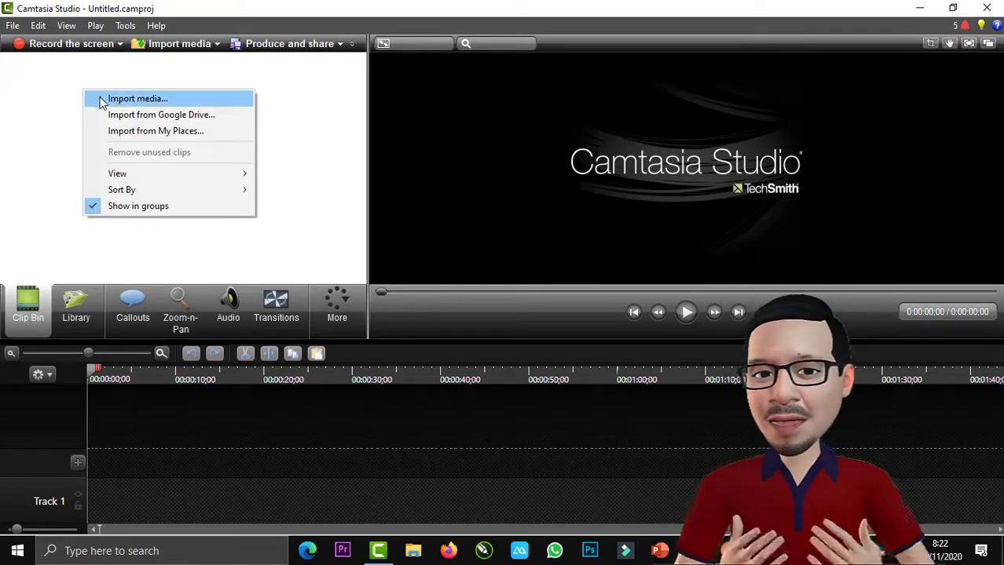
left_click(110, 101)
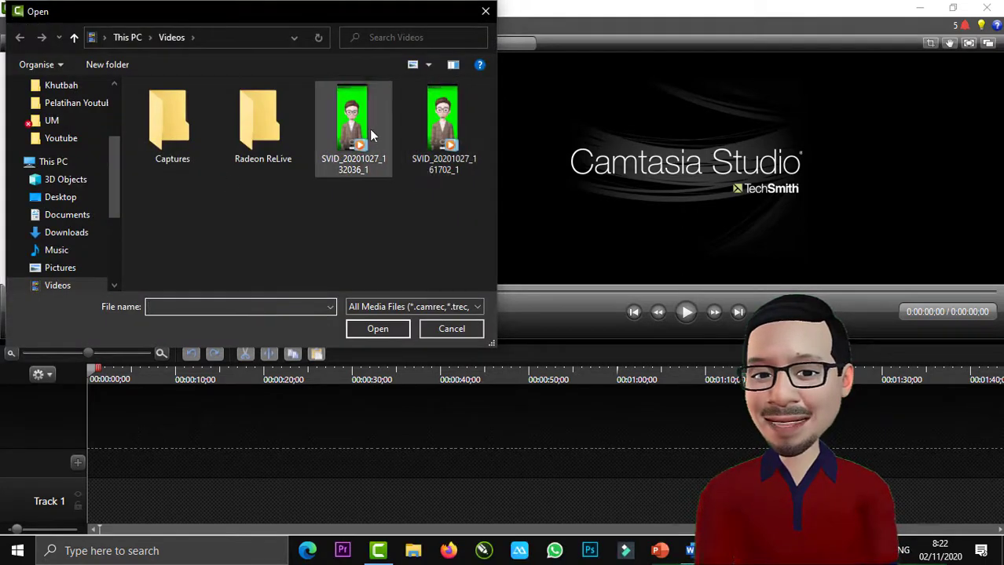
double_click(363, 112)
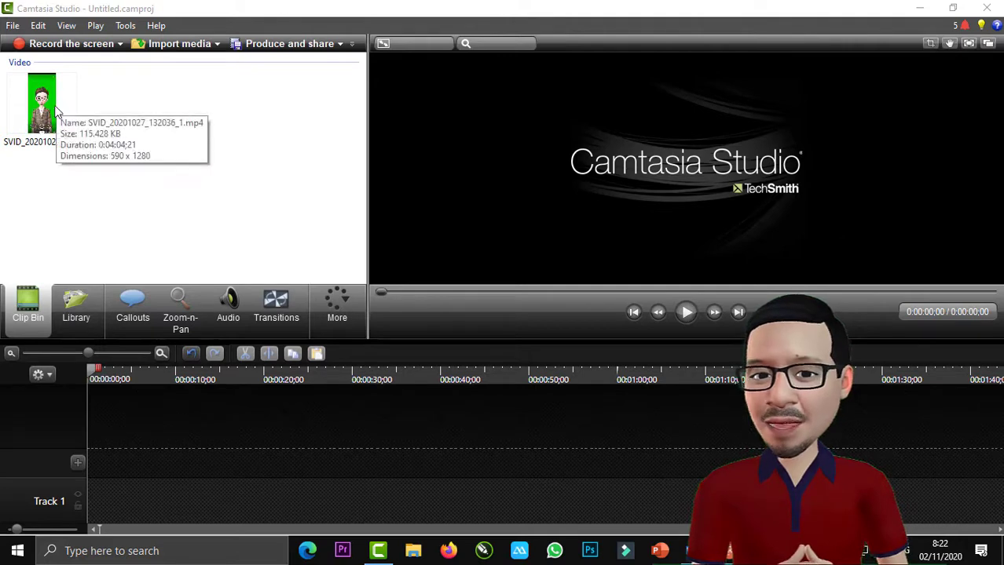
left_click_drag(66, 114, 111, 474)
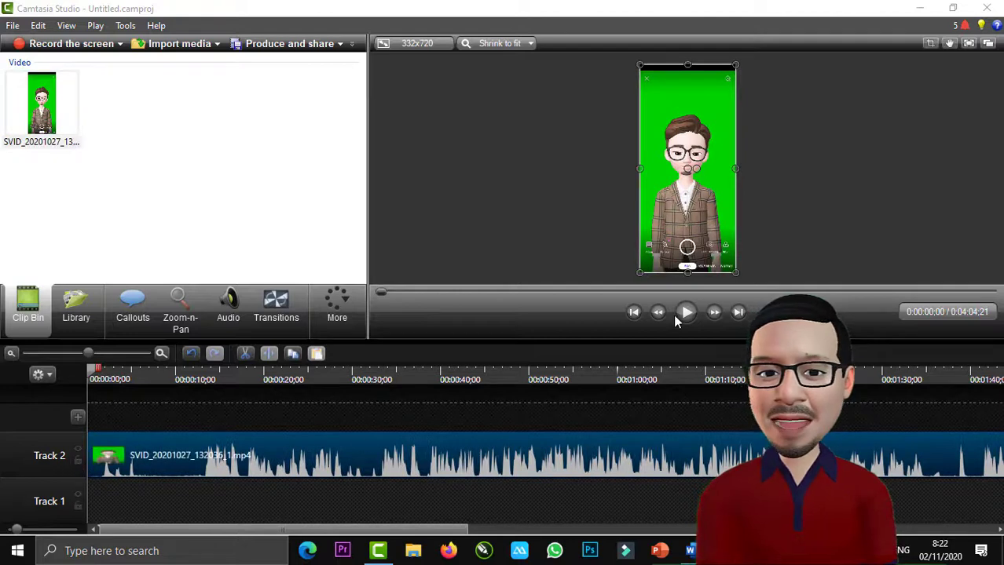
left_click(793, 231)
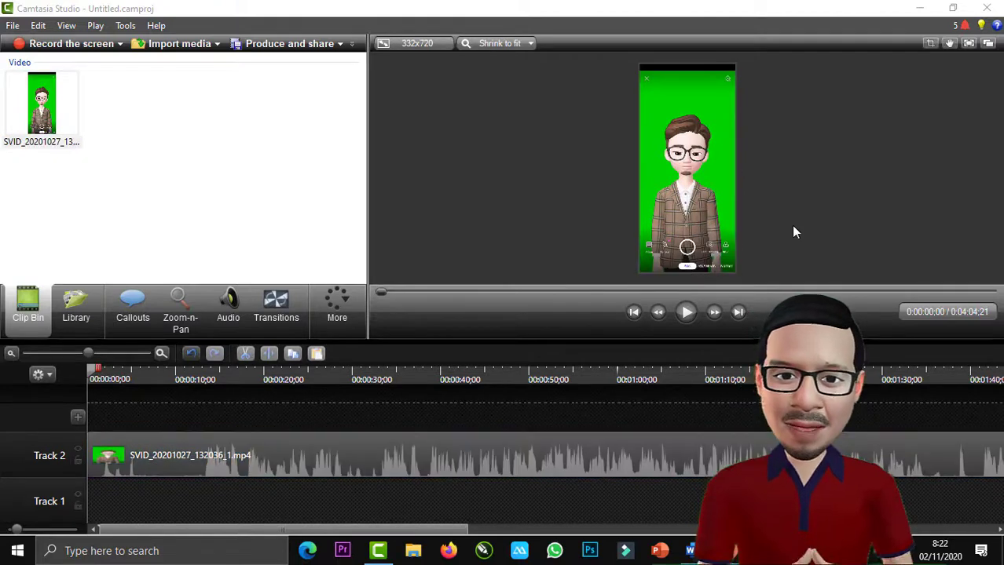
Add a Blur callout at 0:00:12;25 on the timeline, with the canvas view at 100%.
left_click(503, 43)
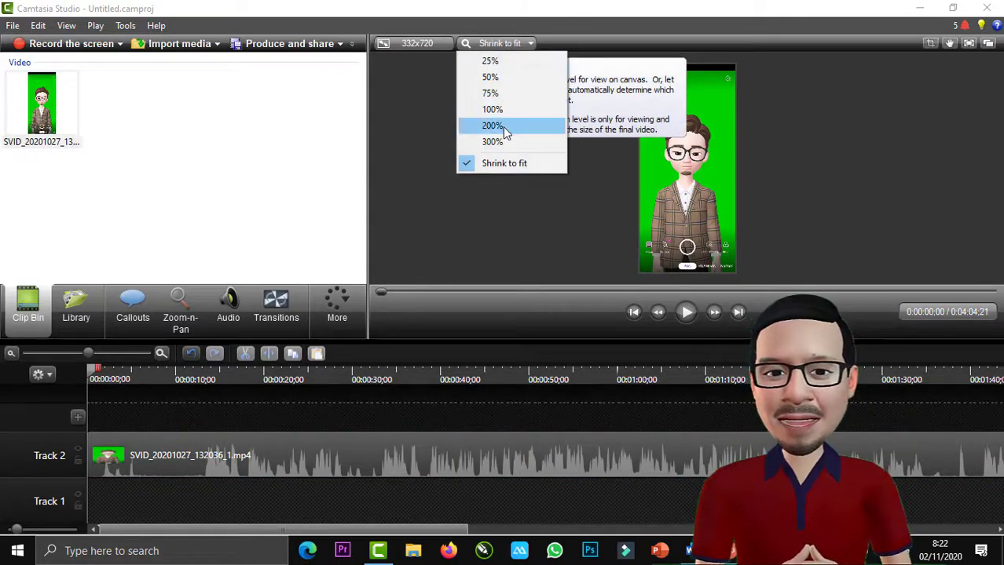
left_click(492, 109)
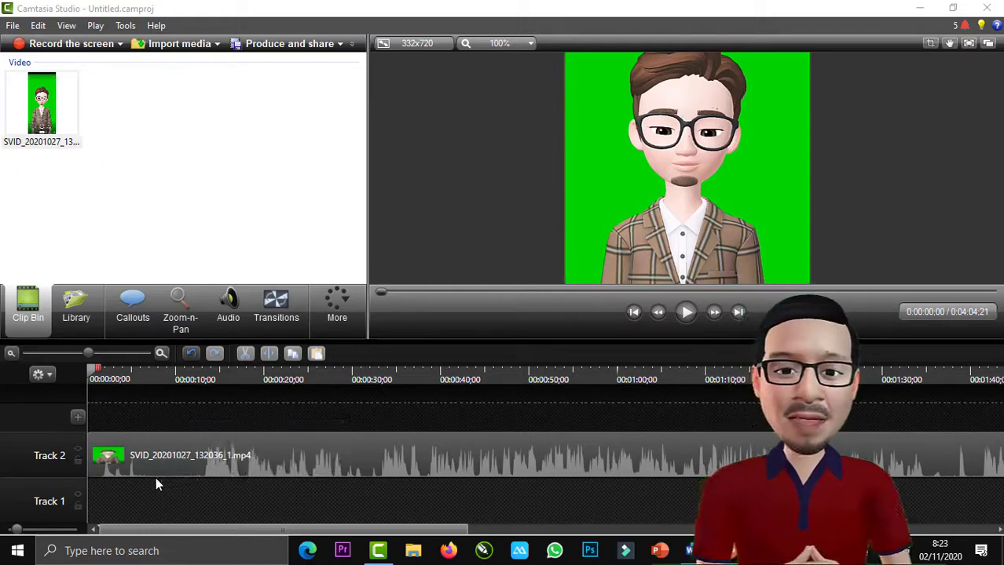
left_click(128, 312)
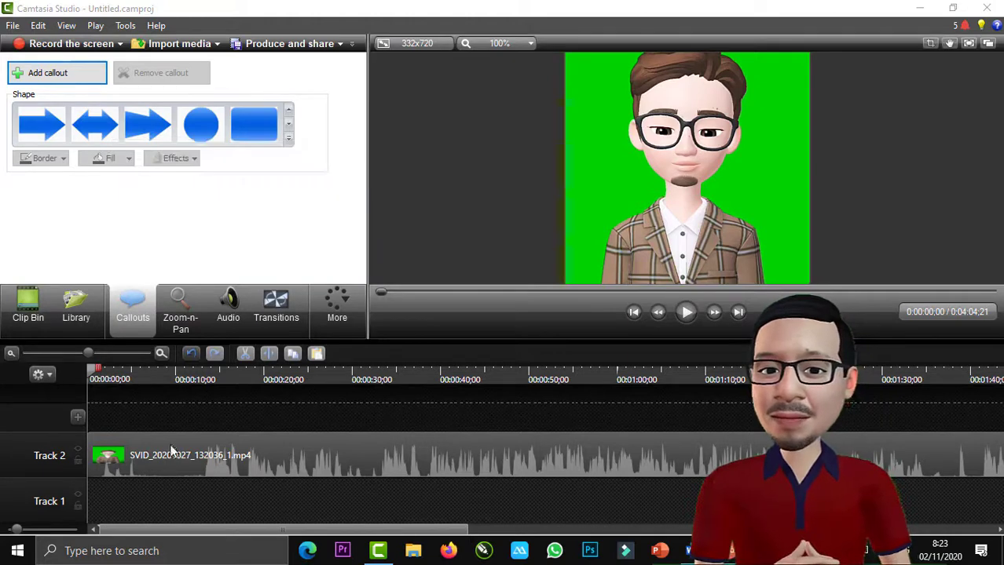
left_click_drag(91, 376, 203, 384)
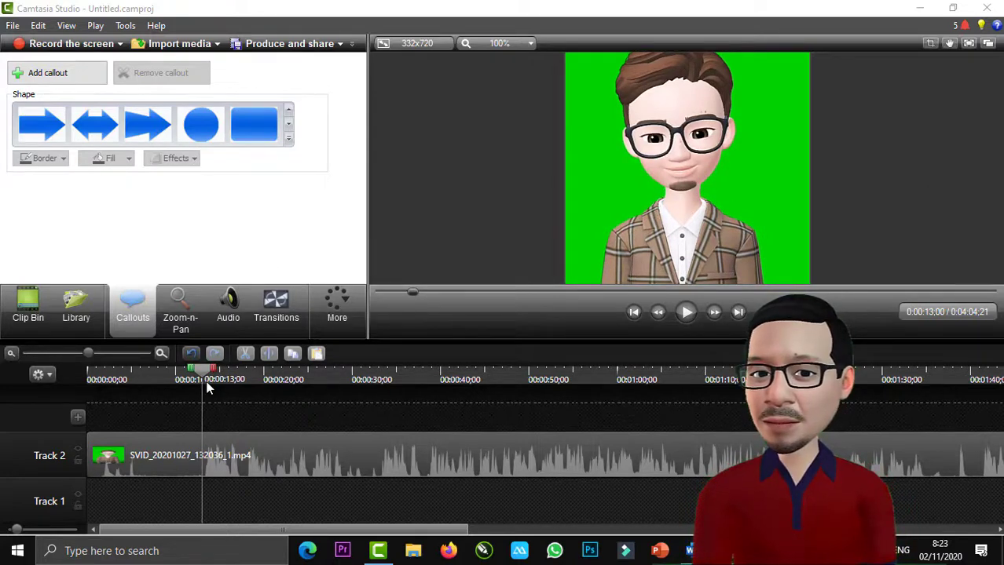
left_click_drag(205, 377, 201, 375)
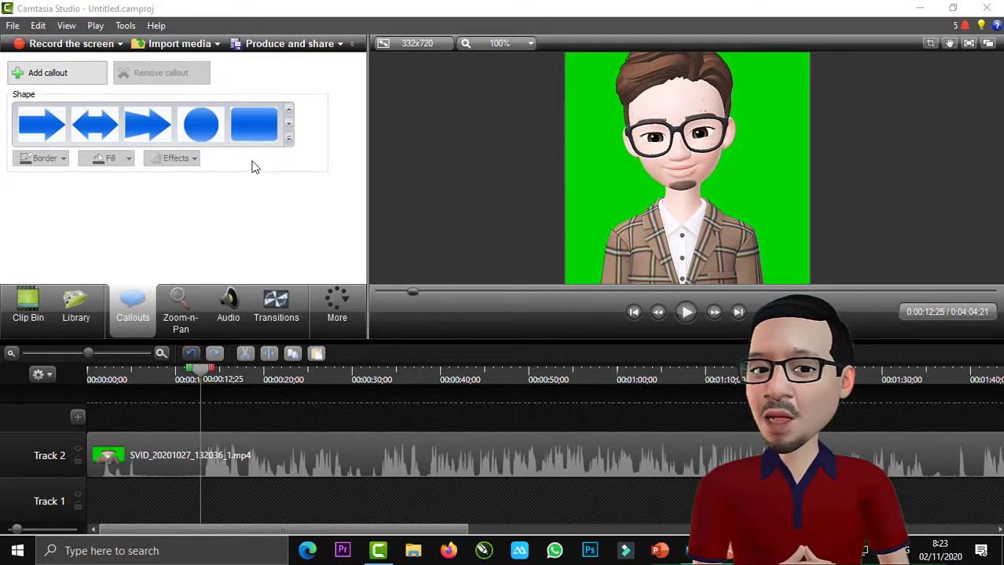
left_click(289, 141)
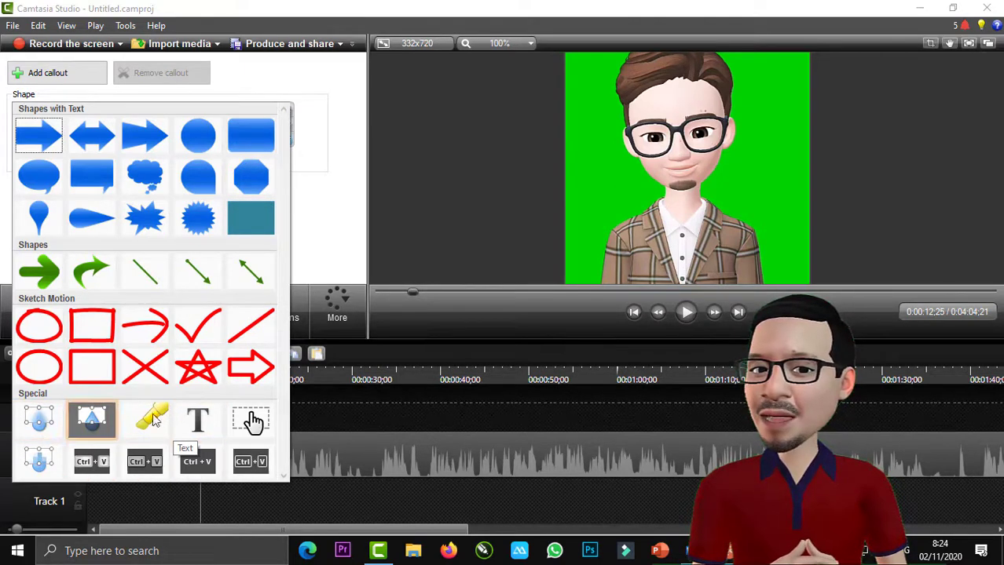
left_click(39, 422)
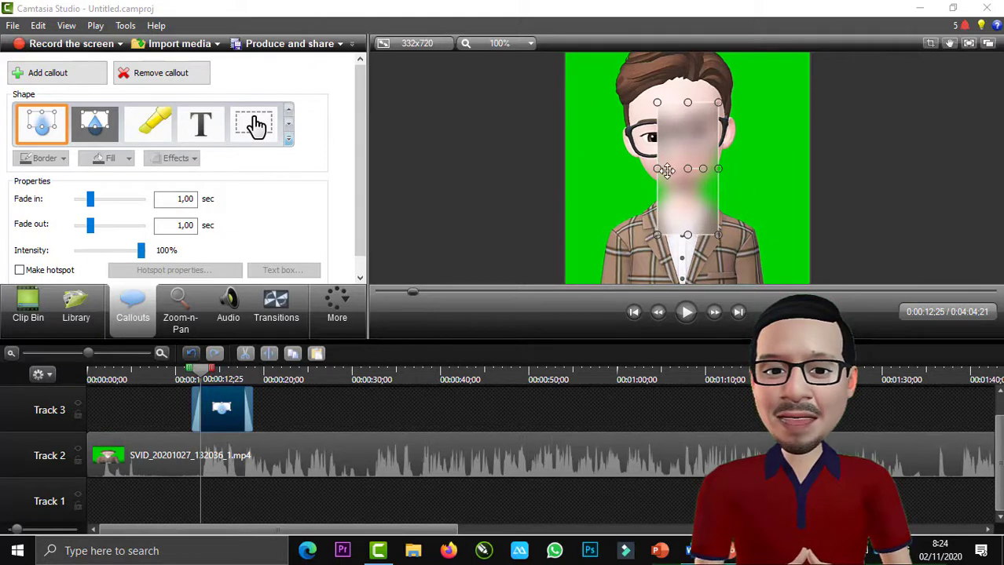
Resize the blur area on the canvas to cover the character's face from forehead to chin.
left_click_drag(641, 169, 622, 169)
left_click_drag(670, 103, 678, 79)
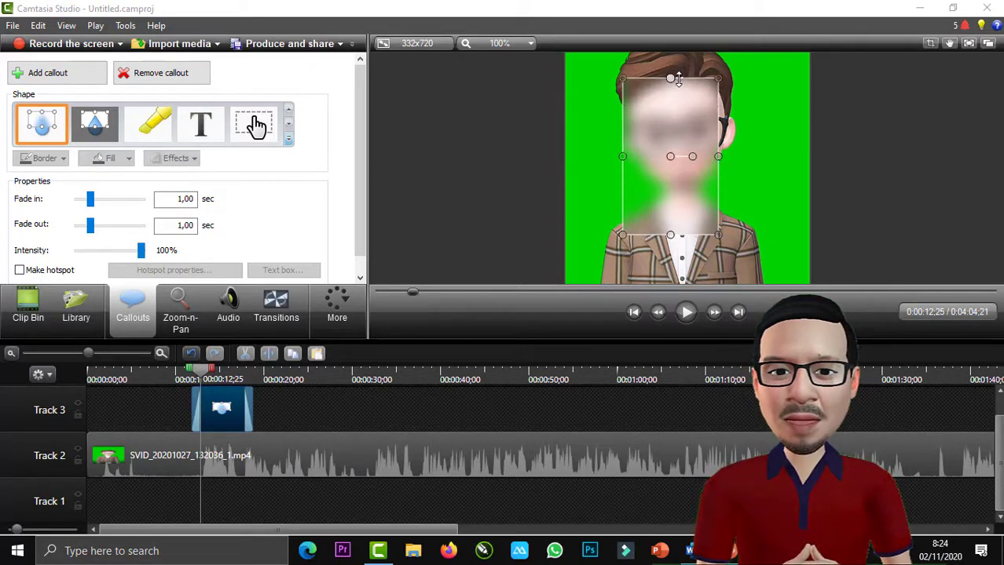
left_click_drag(718, 157, 731, 158)
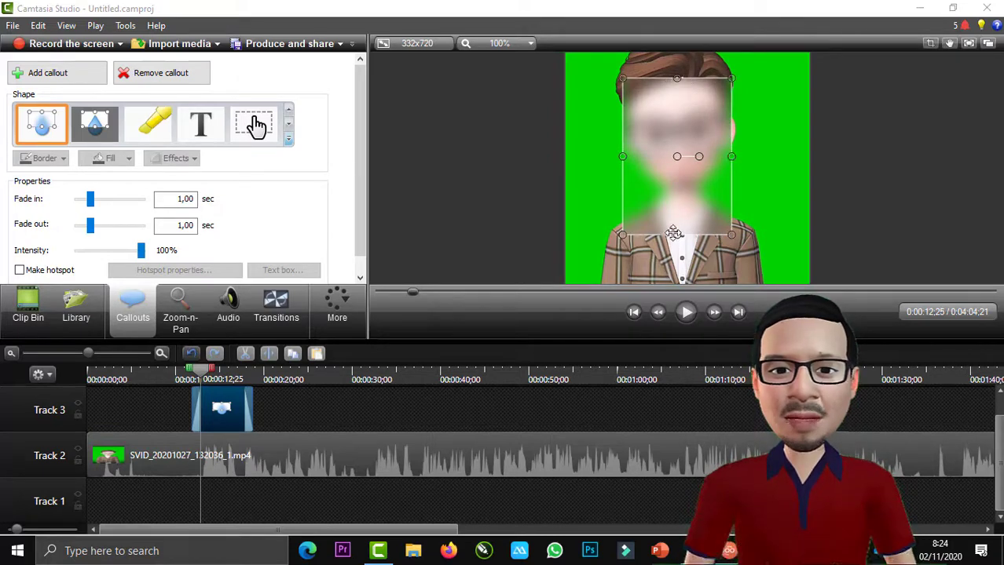
left_click_drag(678, 235, 678, 194)
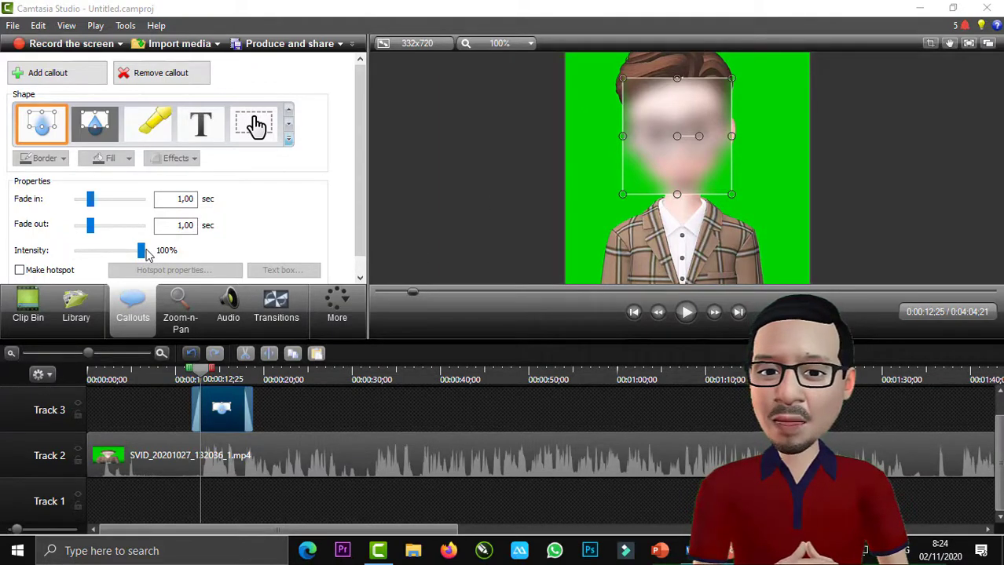
mouse_move(144, 251)
left_mouse_down()
mouse_move(103, 263)
mouse_move(128, 267)
mouse_move(142, 251)
left_mouse_up()
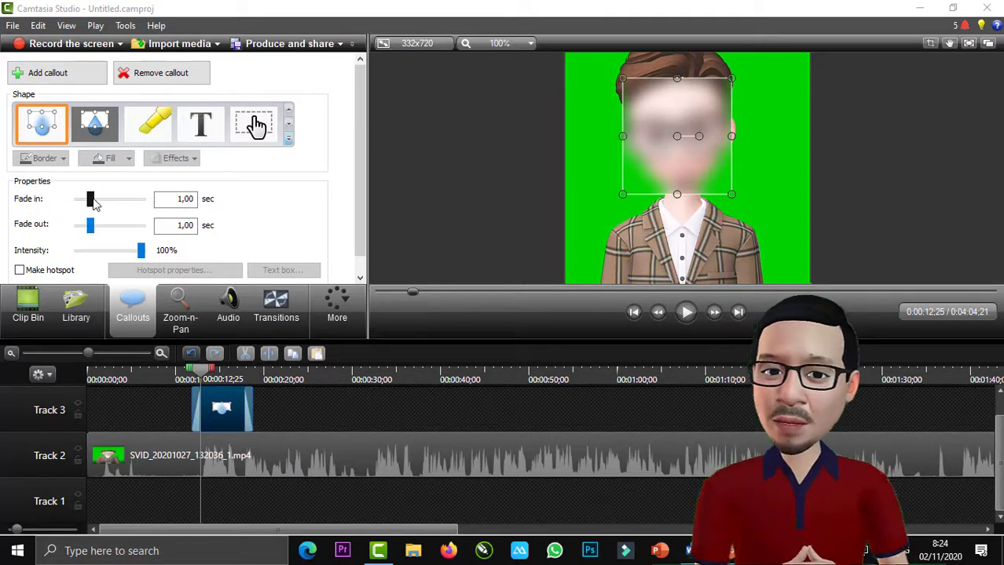
Try a 0,93 sec fade-in on the blur and preview it from 0:00:10;23.
left_click_drag(92, 202, 69, 206)
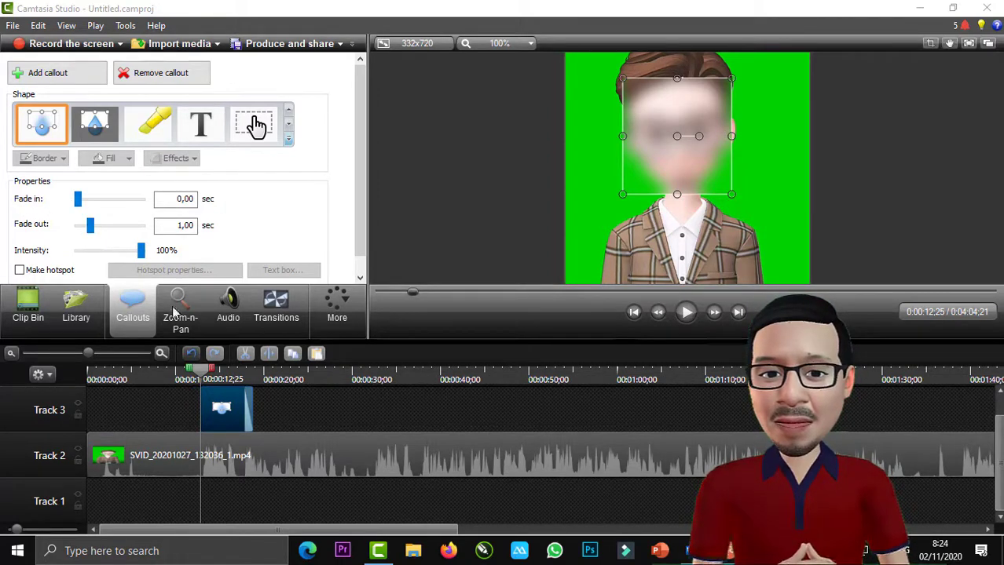
left_click_drag(78, 200, 90, 202)
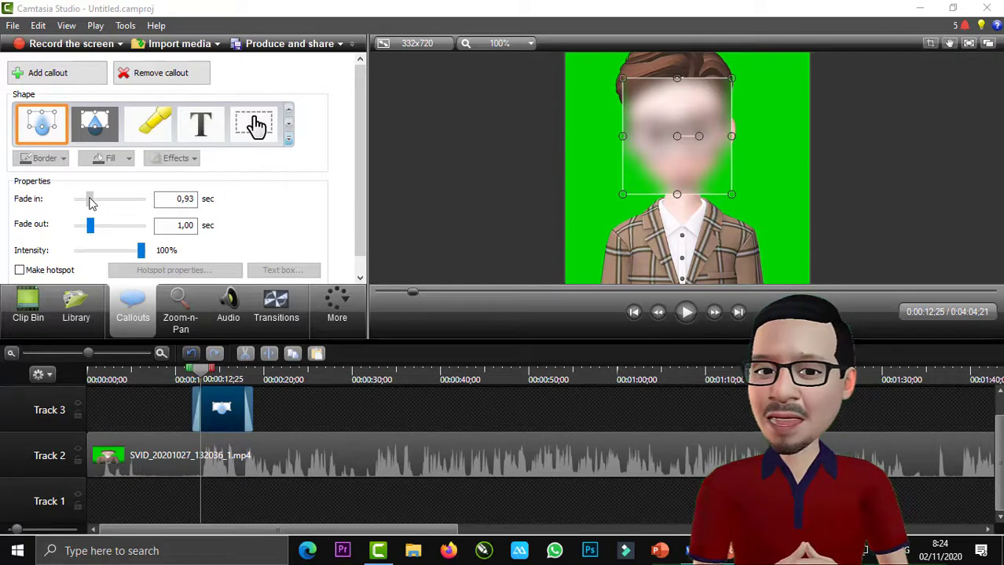
left_click(181, 376)
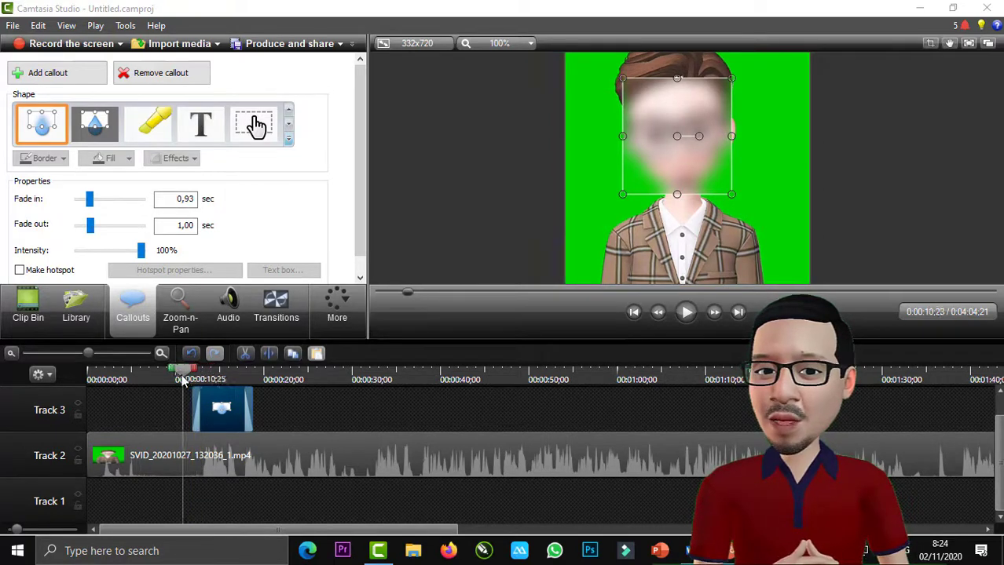
left_click(680, 313)
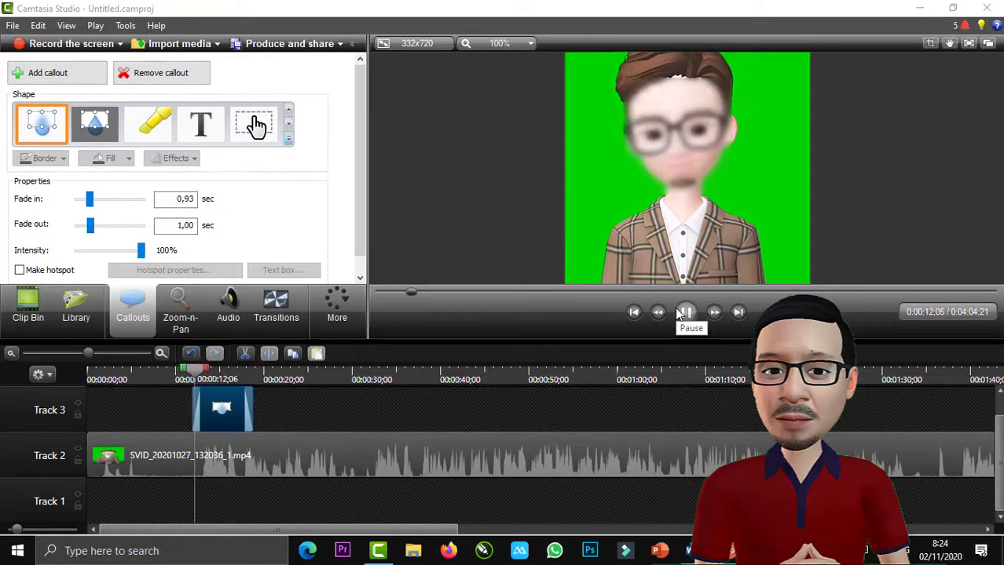
left_click(682, 312)
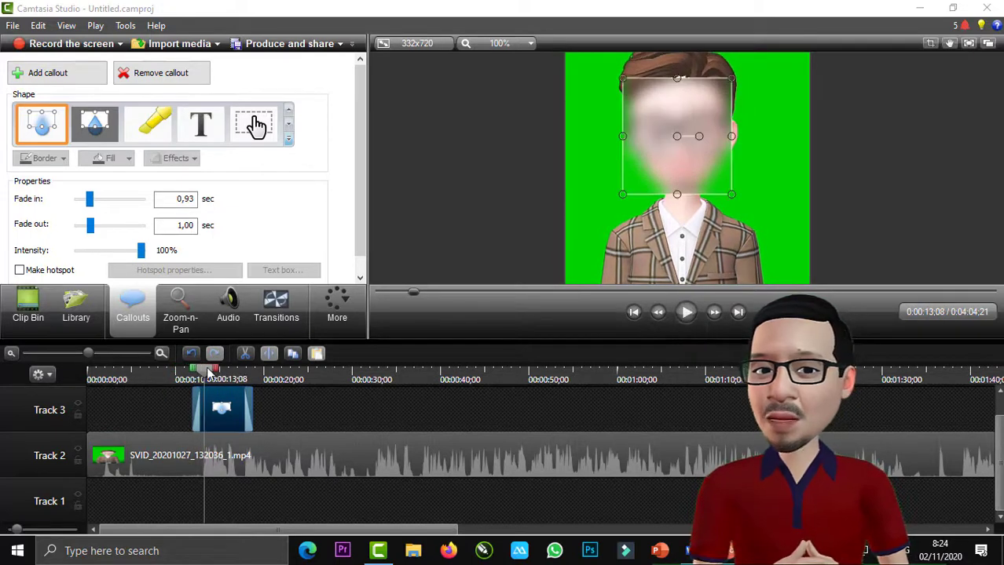
Set the blur's fade-in and fade-out to 0,00 sec and preview it from 0:00:11;11.
left_click_drag(208, 373, 187, 374)
left_click_drag(90, 200, 48, 206)
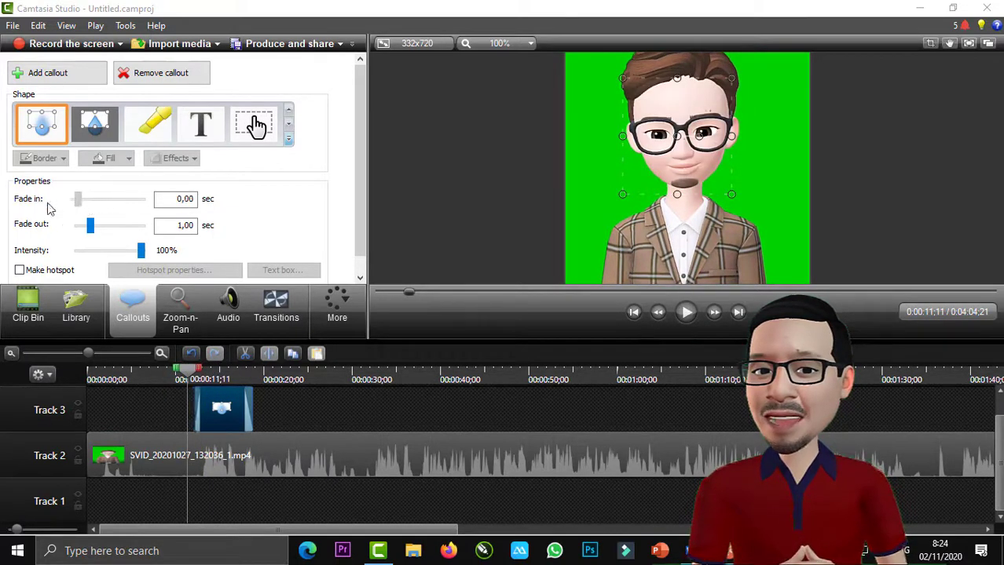
left_click_drag(84, 237, 72, 234)
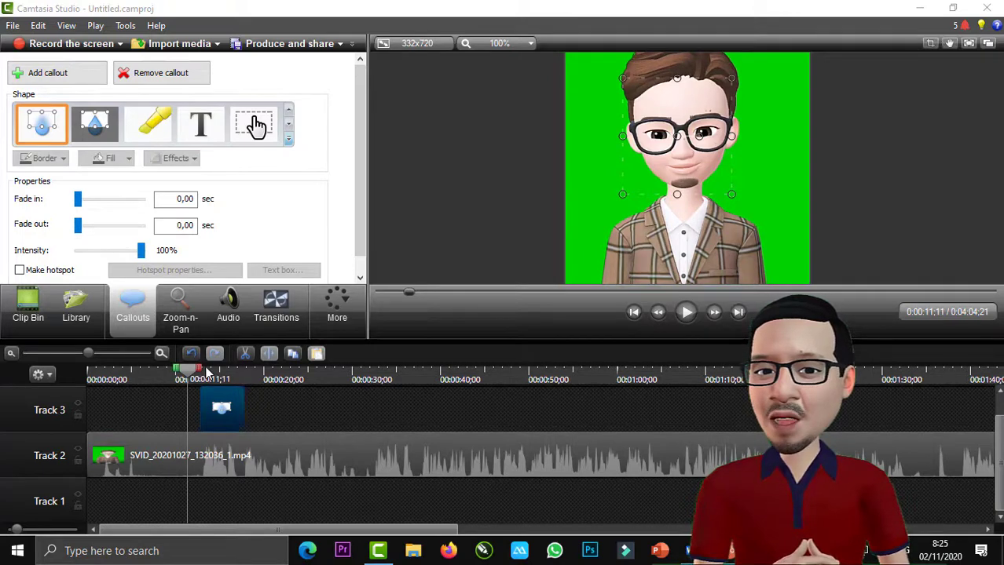
left_click(684, 313)
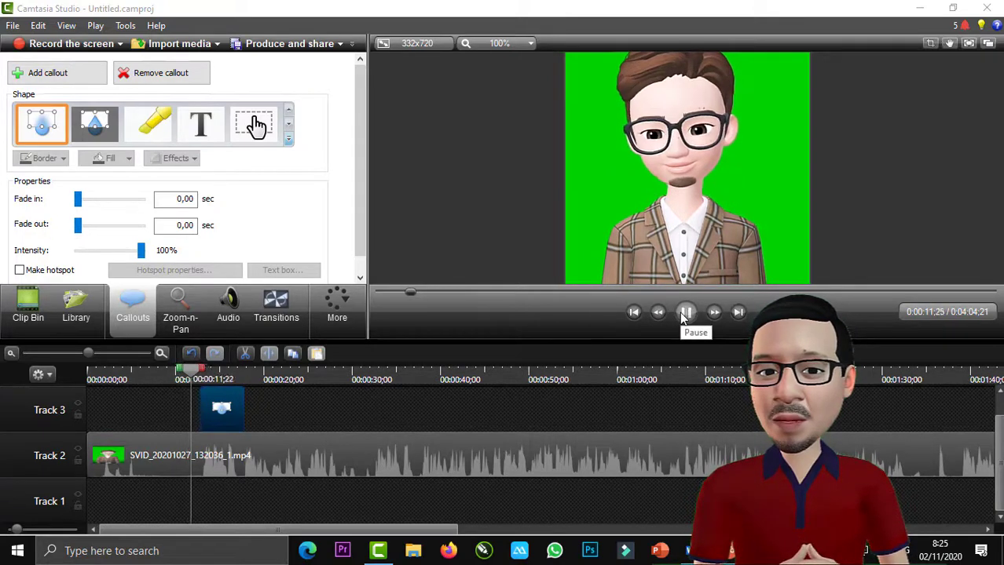
left_click(684, 313)
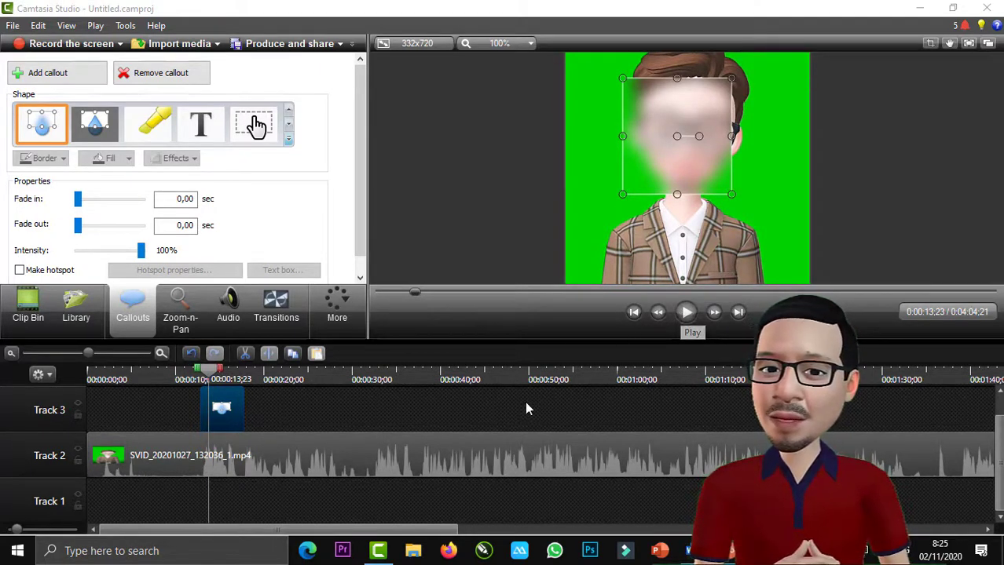
Extend the blur's duration to end at 0:00:55;05 and enlarge its area to cover the whole face at 0:00:30;00.
left_click_drag(208, 376, 575, 377)
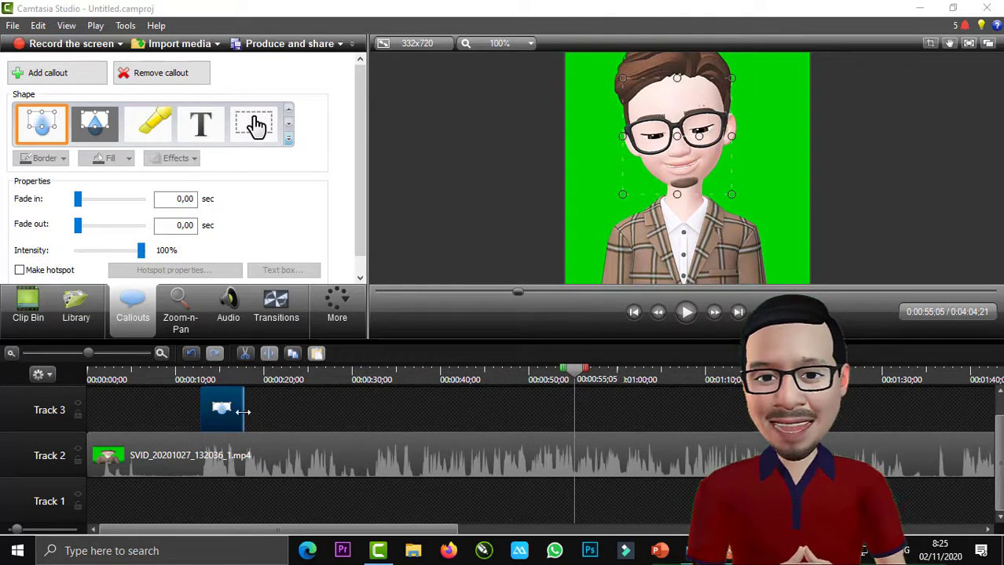
left_click_drag(244, 411, 351, 395)
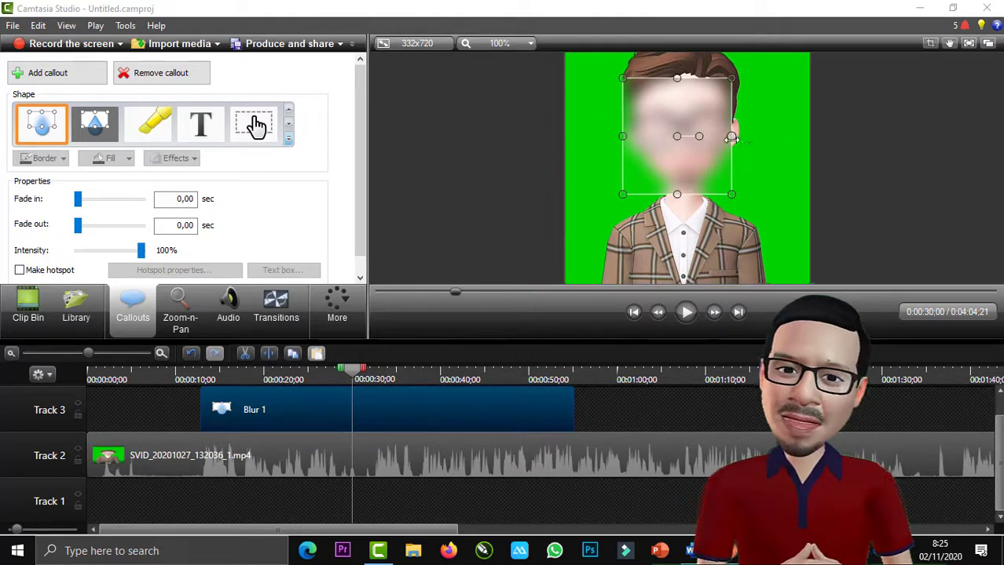
left_click_drag(729, 137, 746, 137)
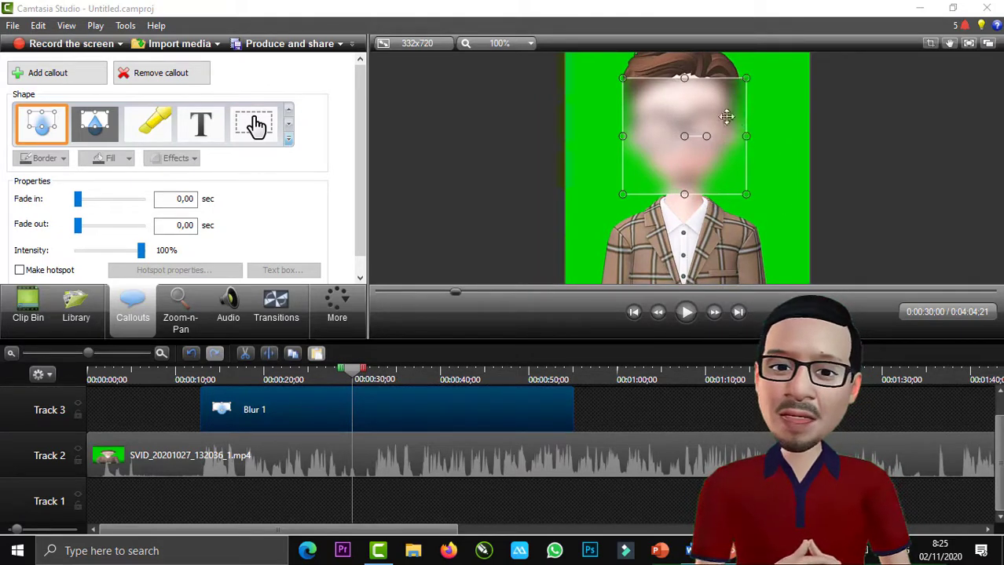
left_click_drag(685, 78, 685, 71)
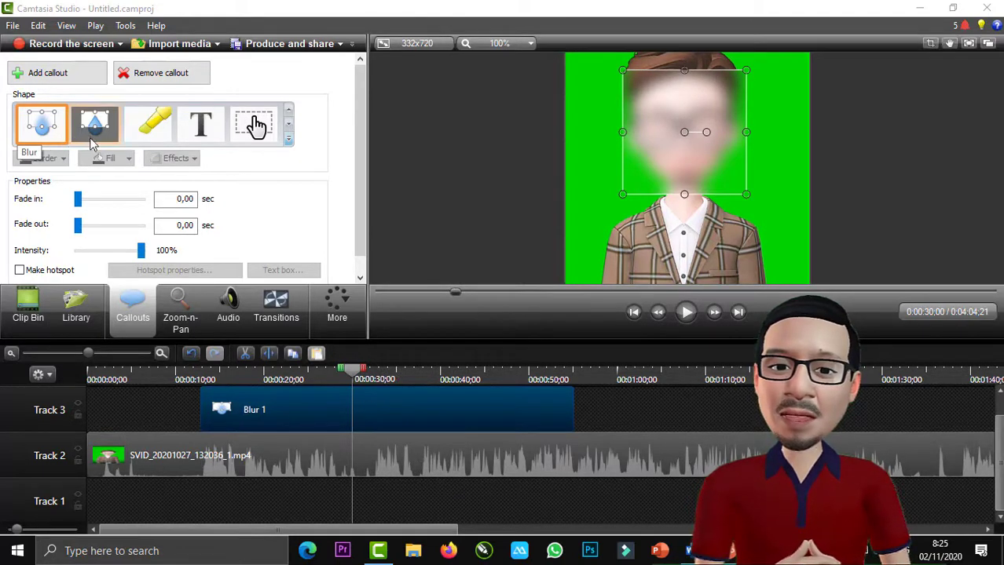
scroll(291, 242, "down", 1)
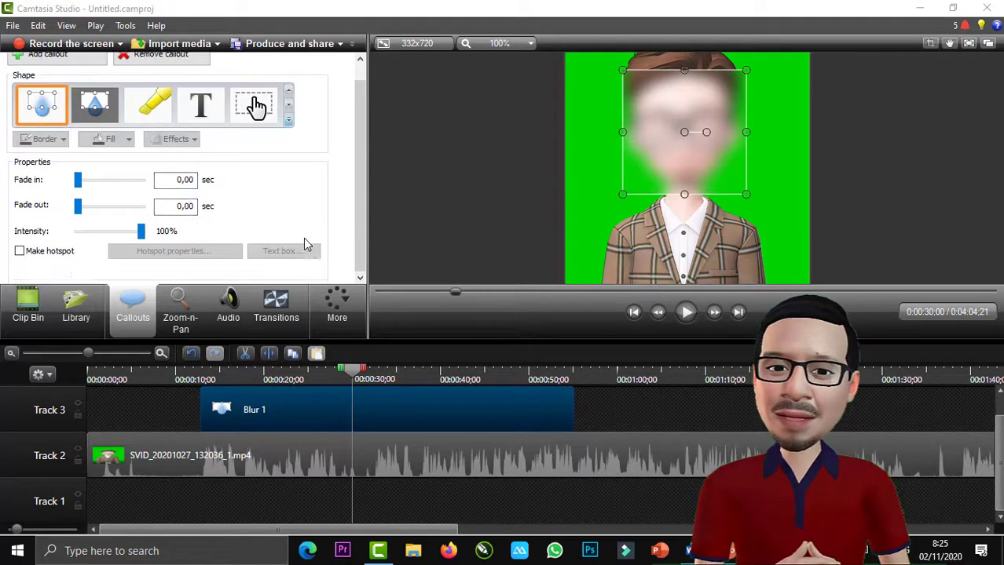